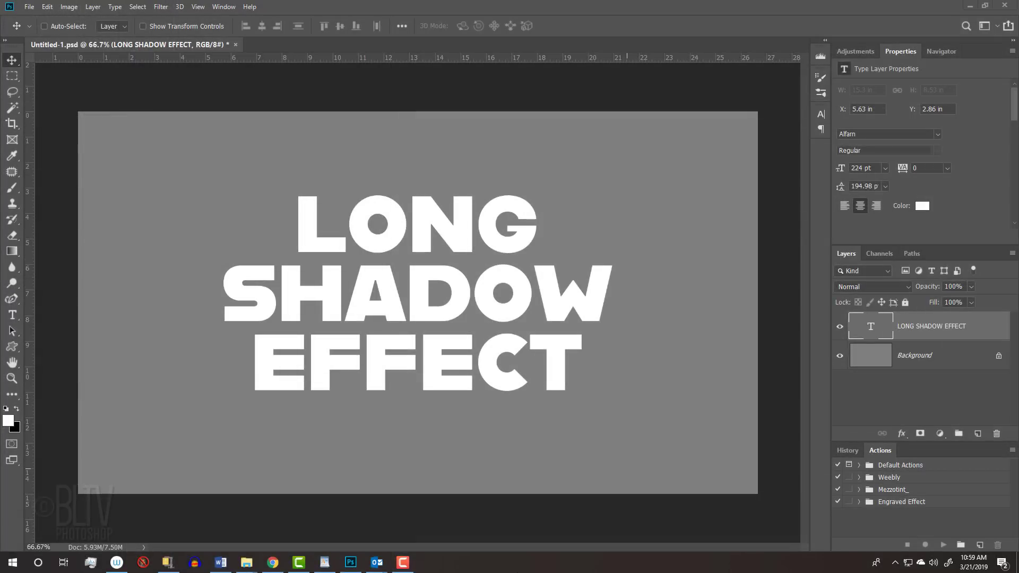
- Raise the text slightly, duplicate its layer, and turn the original text layer black
{"action": "left_click_drag", "start_coordinate": [423, 289], "coordinate": [420, 249]}
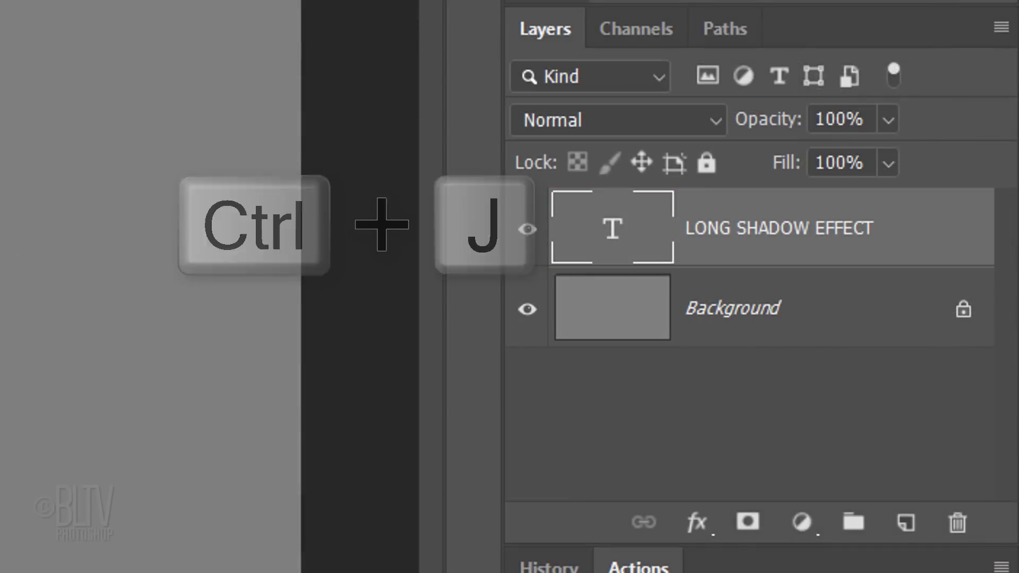
{"action": "key", "text": "ctrl+j"}
{"action": "left_click", "coordinate": [611, 323]}
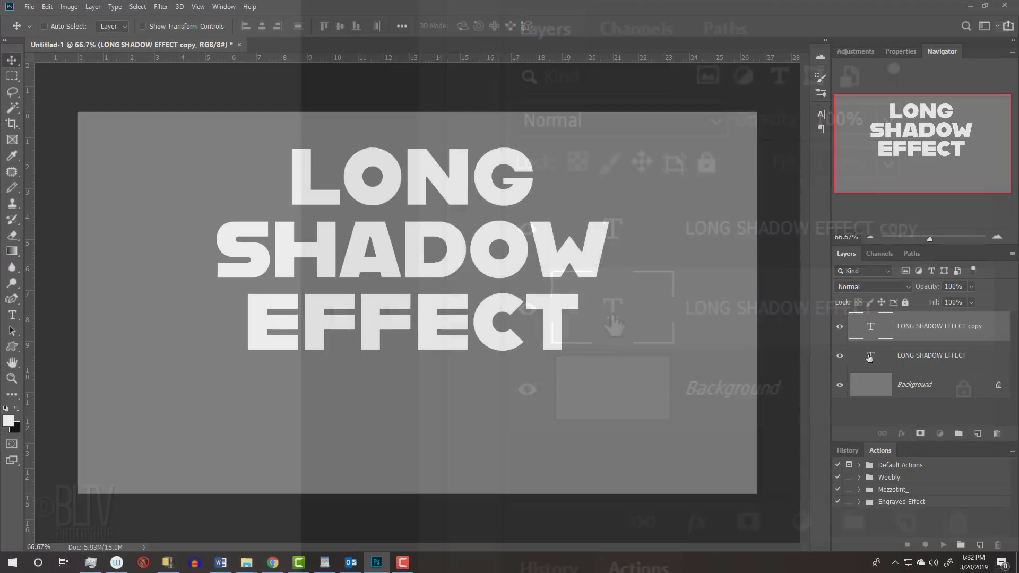
{"action": "double_click", "coordinate": [613, 321]}
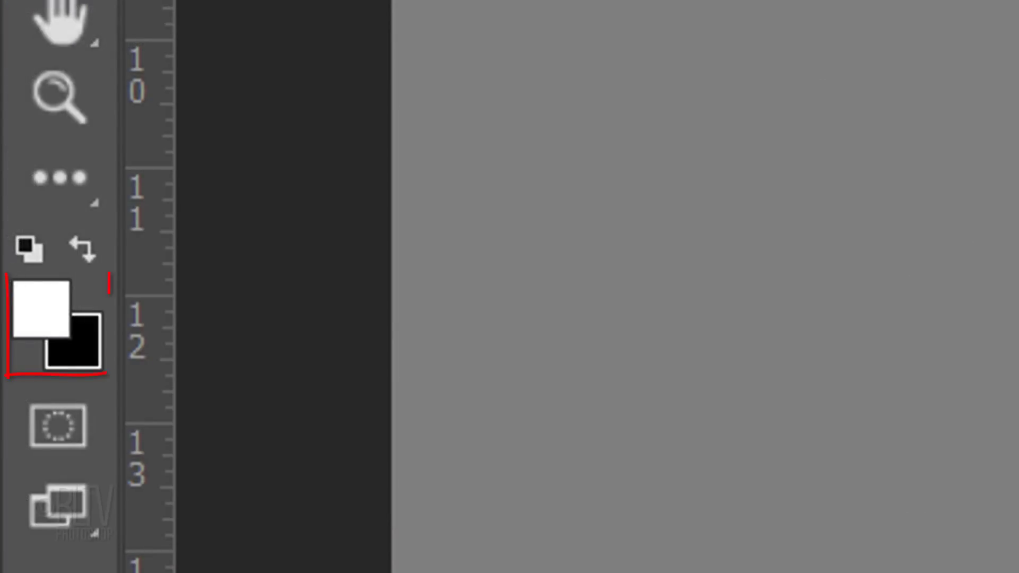
{"action": "left_click", "coordinate": [82, 248]}
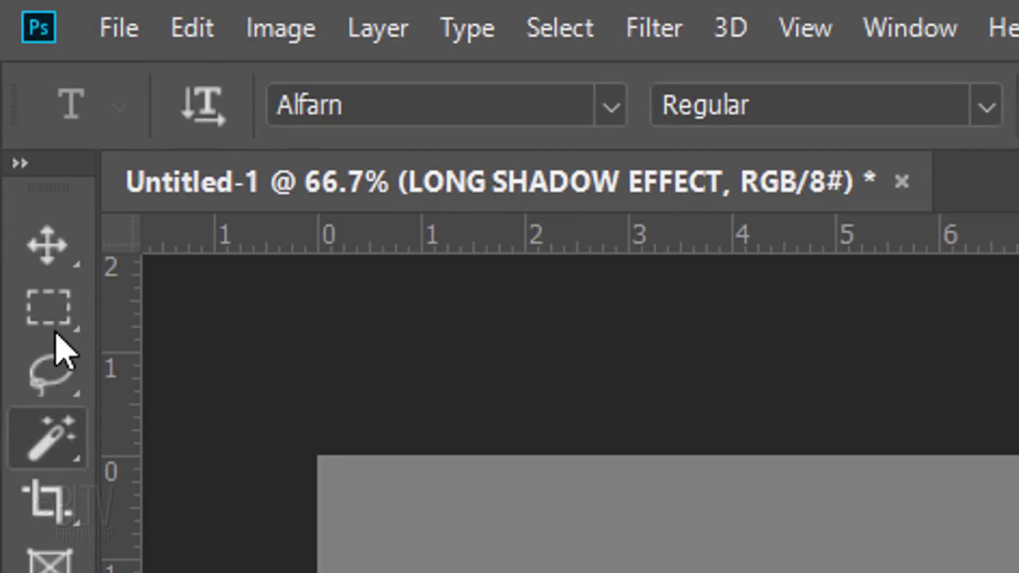
{"action": "left_click", "coordinate": [46, 243]}
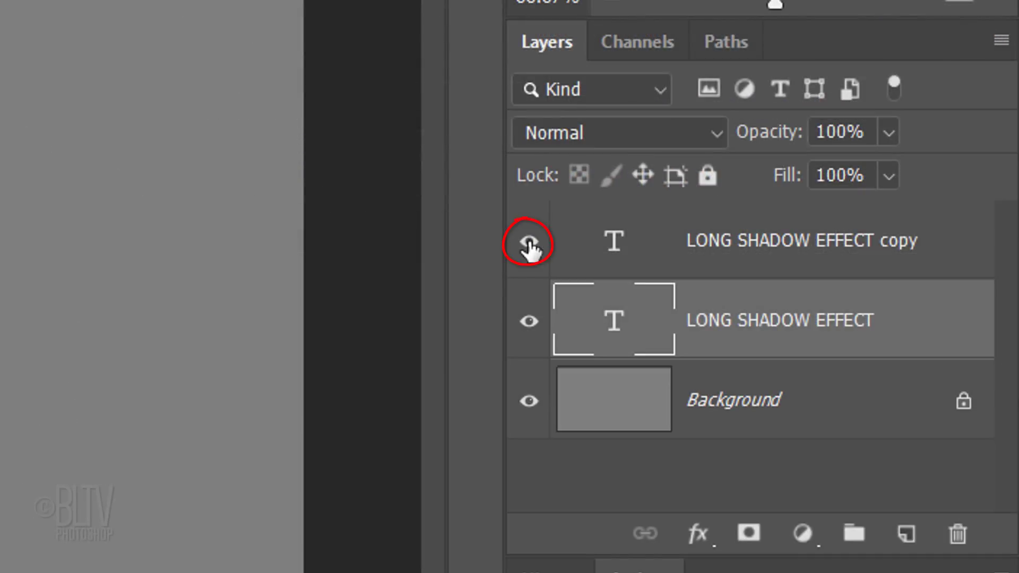
- Hide the white text copy and rotate the black original text 45 degrees
{"action": "left_click", "coordinate": [529, 245]}
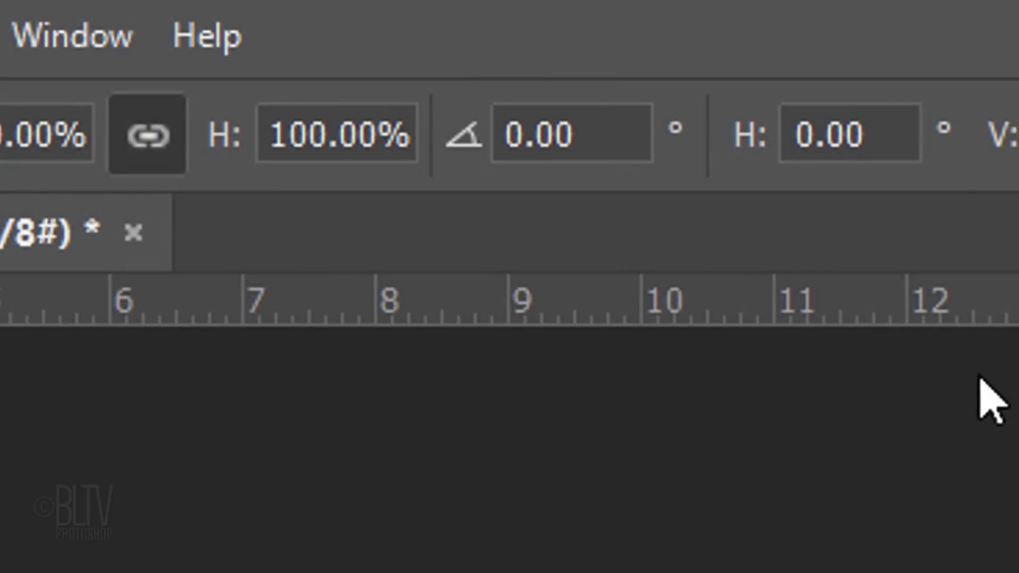
{"action": "left_click", "coordinate": [621, 136]}
{"action": "key", "text": "BackSpace"}
{"action": "key", "text": "BackSpace"}
{"action": "key", "text": "BackSpace"}
{"action": "key", "text": "BackSpace"}
{"action": "type", "text": "45"}
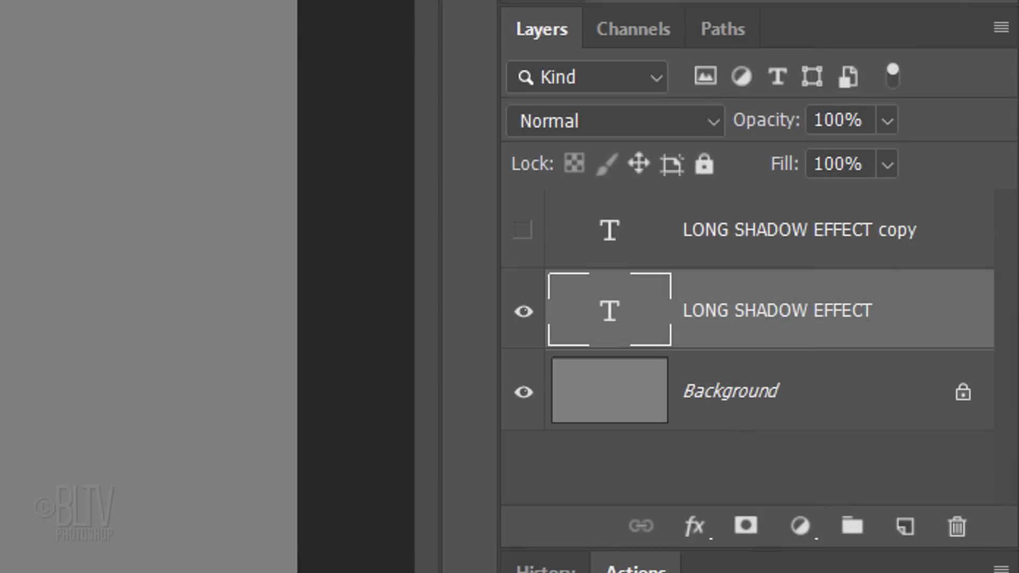
- Stack offset duplicates of the black text with Alt+Down up to copy 151
{"action": "key", "text": "alt+Down"}
{"action": "key", "text": "alt+Down"}
{"action": "key", "text": "alt+Down"}
{"action": "key", "text": "alt+Down"}
{"action": "key", "text": "alt+Down"}
{"action": "key", "text": "alt+Down"}
{"action": "key", "text": "alt+Down"}
{"action": "key", "text": "alt+Down"}
{"action": "key", "text": "alt+Down"}
{"action": "key", "text": "alt+Down"}
{"action": "key", "text": "alt+Down"}
{"action": "key", "text": "alt+Down"}
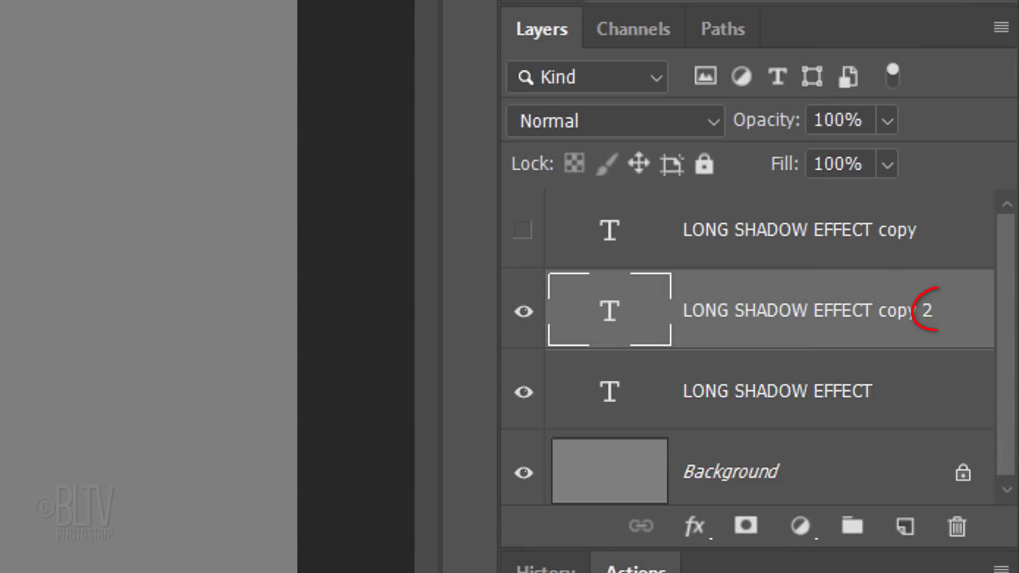
{"action": "key", "text": "alt+Down"}
{"action": "key", "text": "alt+Down"}
{"action": "key", "text": "alt+Down"}
{"action": "key", "text": "alt+Down"}
{"action": "key", "text": "alt+Down"}
{"action": "key", "text": "alt+Down"}
{"action": "key", "text": "alt+Down"}
{"action": "key", "text": "alt+Down"}
{"action": "key", "text": "alt+Down"}
{"action": "key", "text": "alt+Down"}
{"action": "key", "text": "alt+Down"}
{"action": "key", "text": "alt+Down"}
{"action": "key", "text": "alt+Down"}
{"action": "key", "text": "alt+Down"}
{"action": "key", "text": "alt+Down"}
{"action": "key", "text": "alt+Down"}
{"action": "key", "text": "alt+Down"}
{"action": "key", "text": "alt+Down"}
{"action": "key", "text": "alt+Down"}
{"action": "key", "text": "alt+Down"}
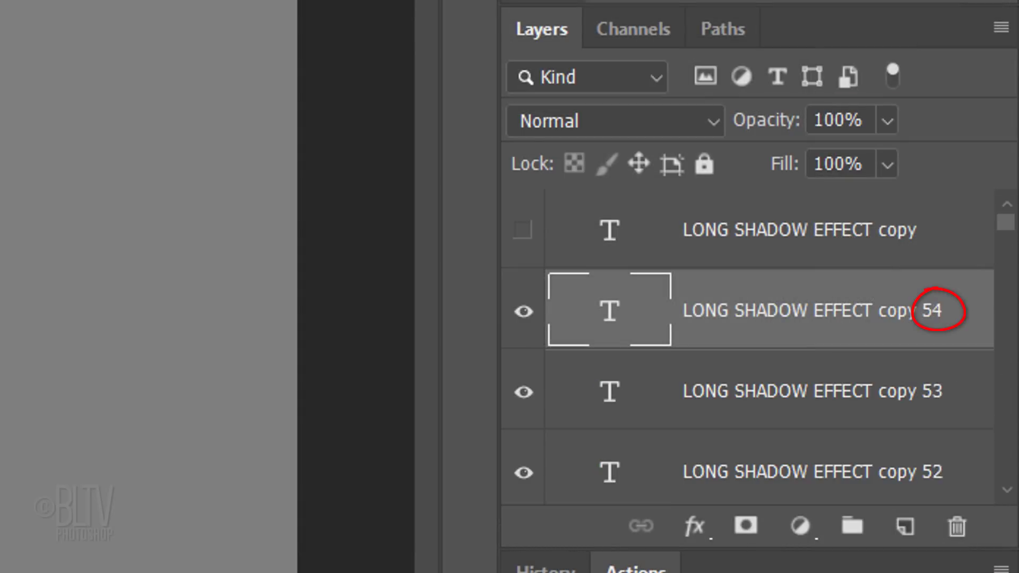
{"action": "key", "text": "alt+Down"}
{"action": "key", "text": "alt+Down"}
{"action": "key", "text": "alt+Down"}
{"action": "key", "text": "alt+Down"}
{"action": "key", "text": "alt+Down"}
{"action": "key", "text": "alt+Down"}
{"action": "key", "text": "alt+Down"}
{"action": "key", "text": "alt+Down"}
{"action": "key", "text": "alt+Down"}
{"action": "key", "text": "alt+Down"}
{"action": "key", "text": "alt+Down"}
{"action": "key", "text": "alt+Down"}
{"action": "key", "text": "alt+Down"}
{"action": "key", "text": "alt+Down"}
{"action": "key", "text": "alt+Down"}
{"action": "key", "text": "alt+Down"}
{"action": "key", "text": "alt+Down"}
{"action": "key", "text": "alt+Down"}
{"action": "key", "text": "alt+Down"}
{"action": "key", "text": "alt+Down"}
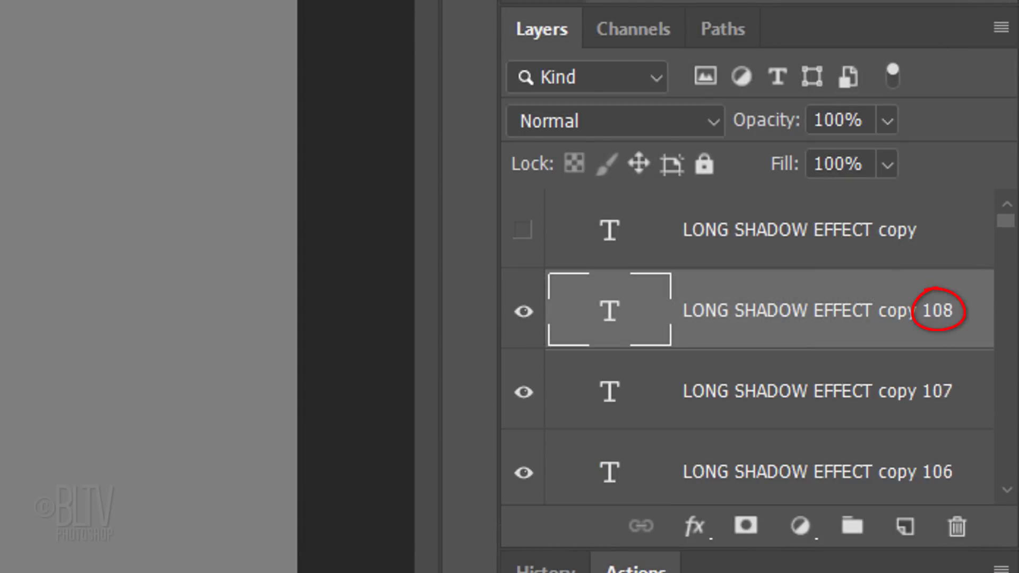
{"action": "key", "text": "alt+Down"}
{"action": "key", "text": "alt+Down"}
{"action": "key", "text": "alt+Down"}
{"action": "key", "text": "alt+Down"}
{"action": "key", "text": "alt+Down"}
{"action": "key", "text": "alt+Down"}
{"action": "key", "text": "alt+Down"}
{"action": "key", "text": "alt+Down"}
{"action": "key", "text": "alt+Down"}
{"action": "key", "text": "alt+Down"}
{"action": "key", "text": "alt+Down"}
{"action": "key", "text": "alt+Down"}
{"action": "key", "text": "alt+Down"}
{"action": "key", "text": "alt+Down"}
{"action": "key", "text": "alt+Down"}
{"action": "key", "text": "alt+Down"}
{"action": "key", "text": "alt+Down"}
{"action": "key", "text": "alt+Down"}
{"action": "key", "text": "alt+Down"}
{"action": "key", "text": "alt+Down"}
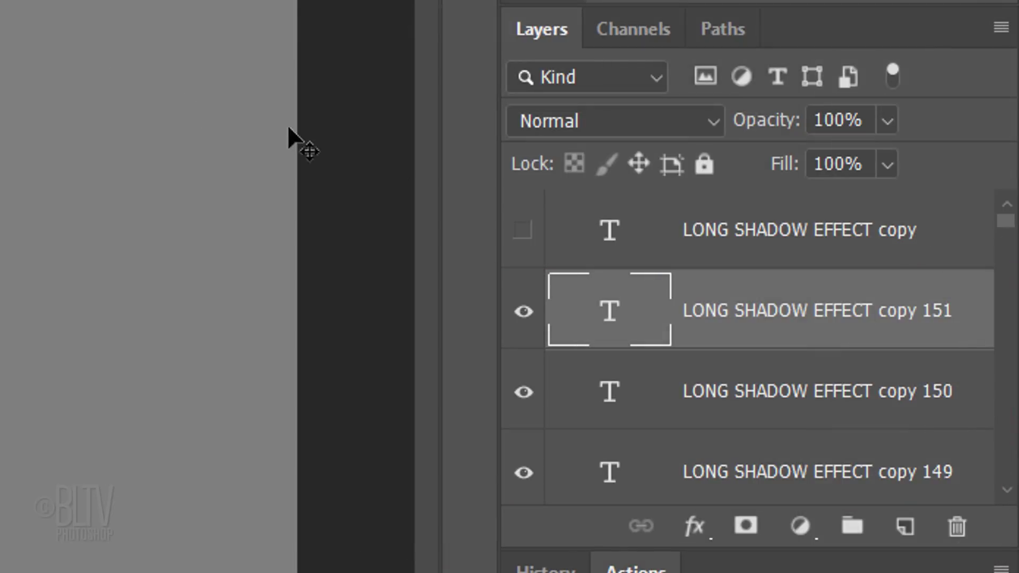
- Merge all black copies down to the original into one layer and show the white copy again
{"action": "left_click_drag", "start_coordinate": [1008, 233], "coordinate": [1013, 501]}
{"action": "left_click", "coordinate": [757, 404], "text": "shift"}
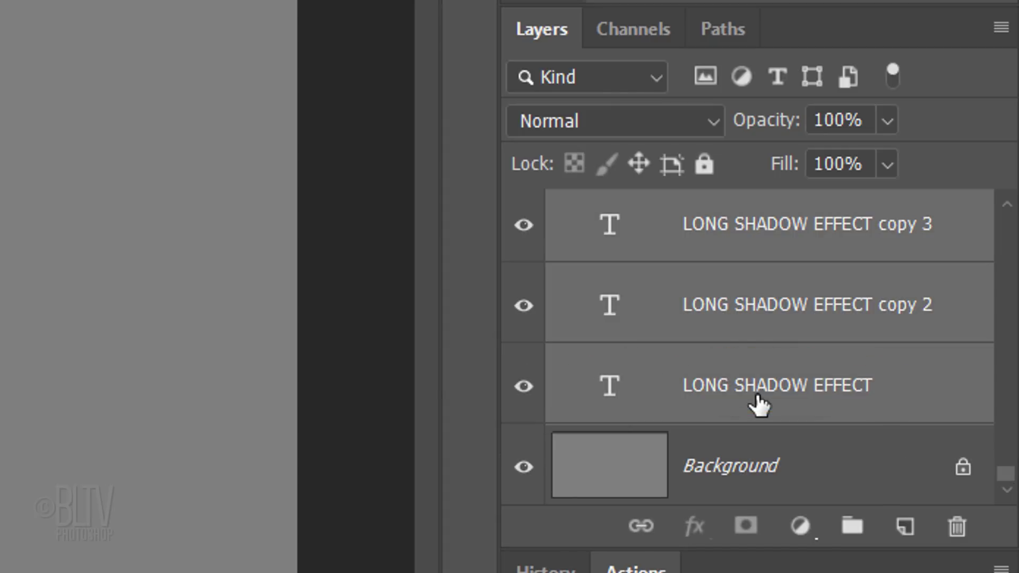
{"action": "key", "text": "ctrl+e"}
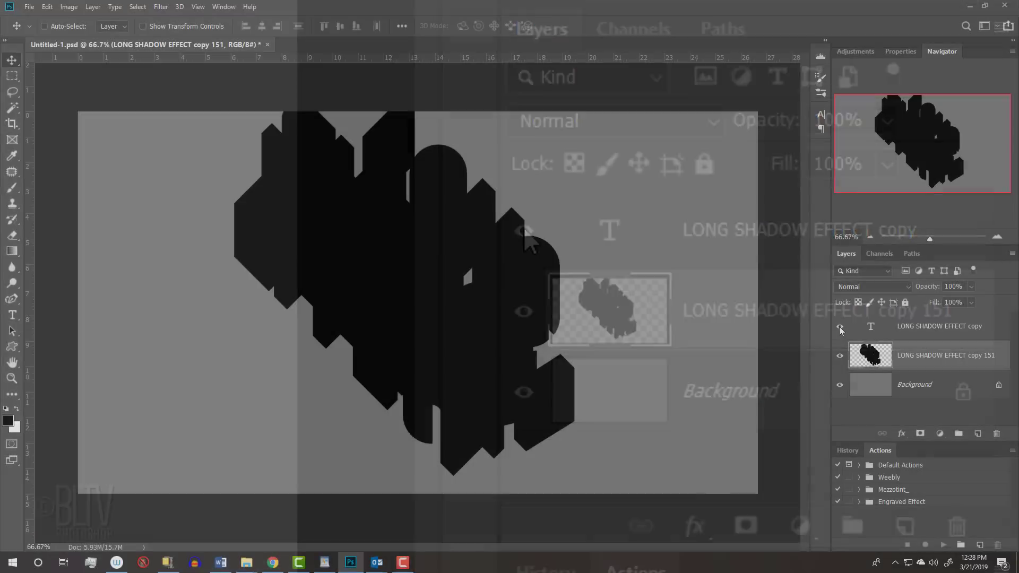
{"action": "left_click", "coordinate": [523, 228]}
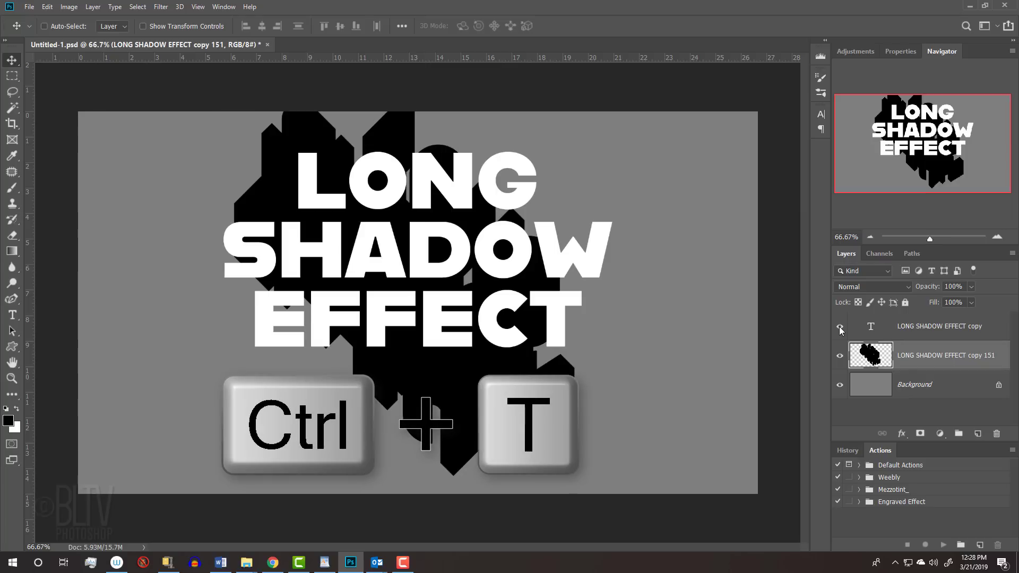
- Rotate the merged shadow layer back by -45 degrees and commit the transform
{"action": "key", "text": "ctrl+t"}
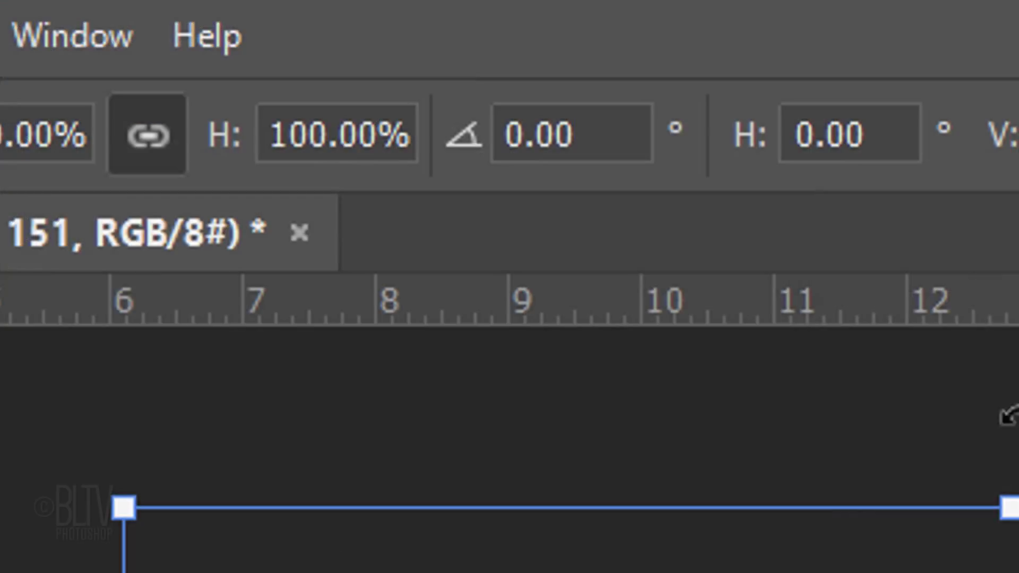
{"action": "left_click", "coordinate": [326, 25]}
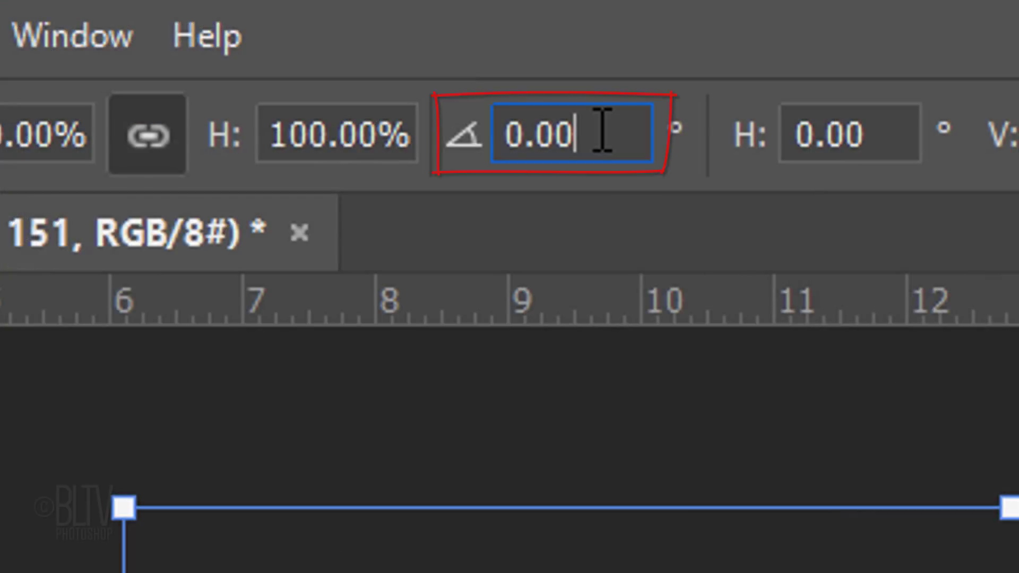
{"action": "double_click", "coordinate": [602, 130]}
{"action": "type", "text": "-45"}
{"action": "key", "text": "Return"}
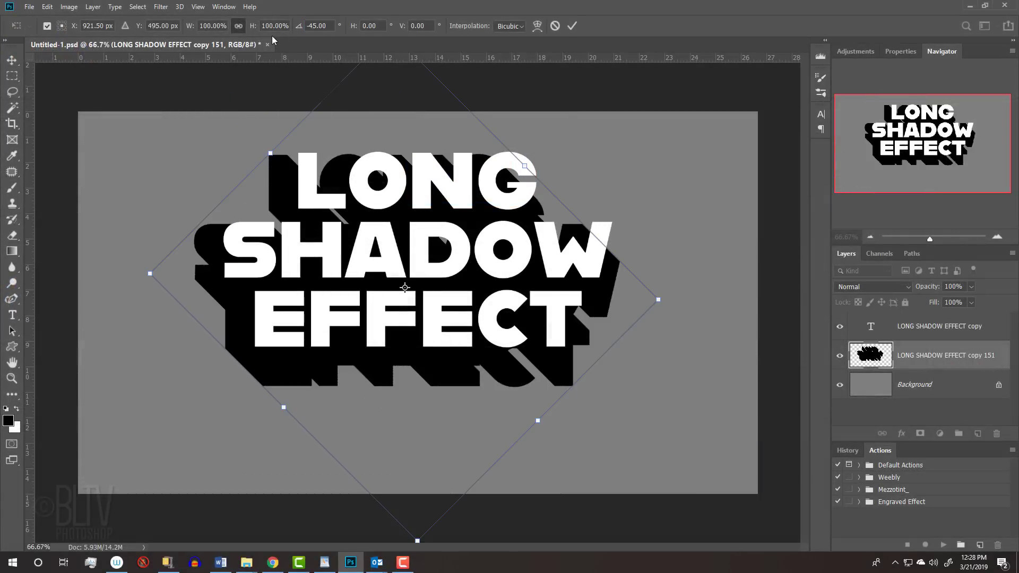
{"action": "key", "text": "Return"}
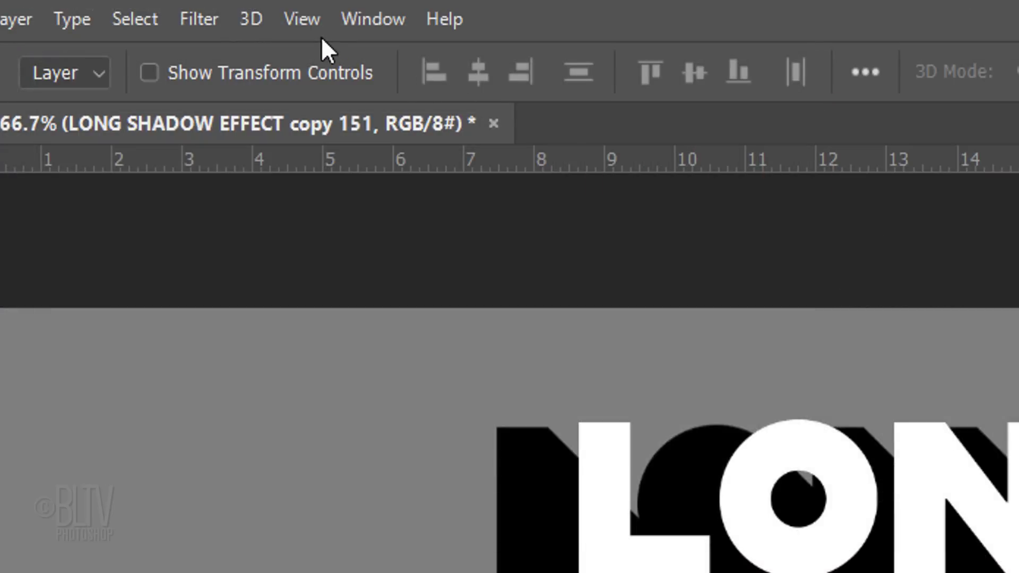
- Open the View menu options
{"action": "left_click", "coordinate": [201, 7]}
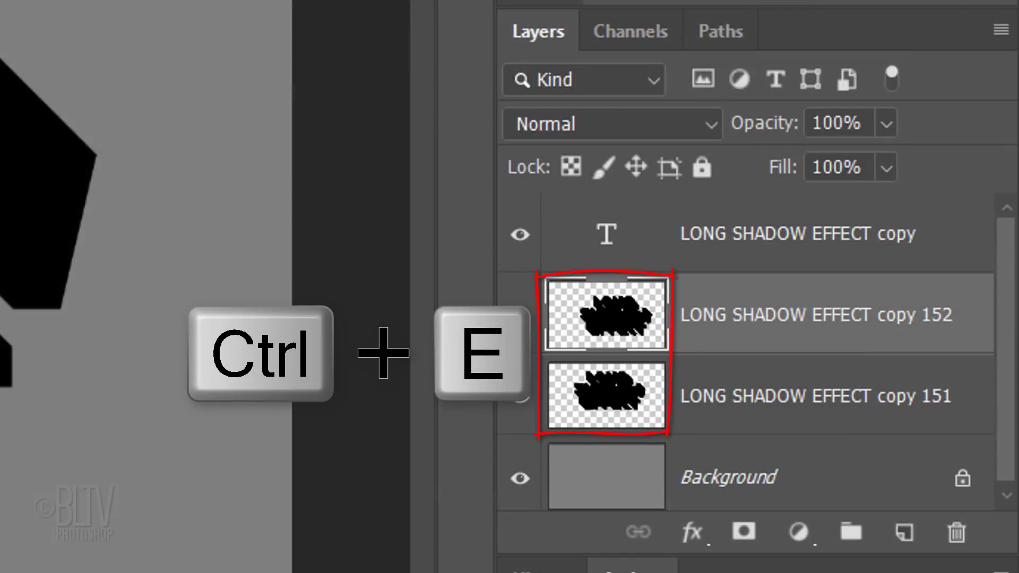
{"action": "key", "text": "ctrl+e"}
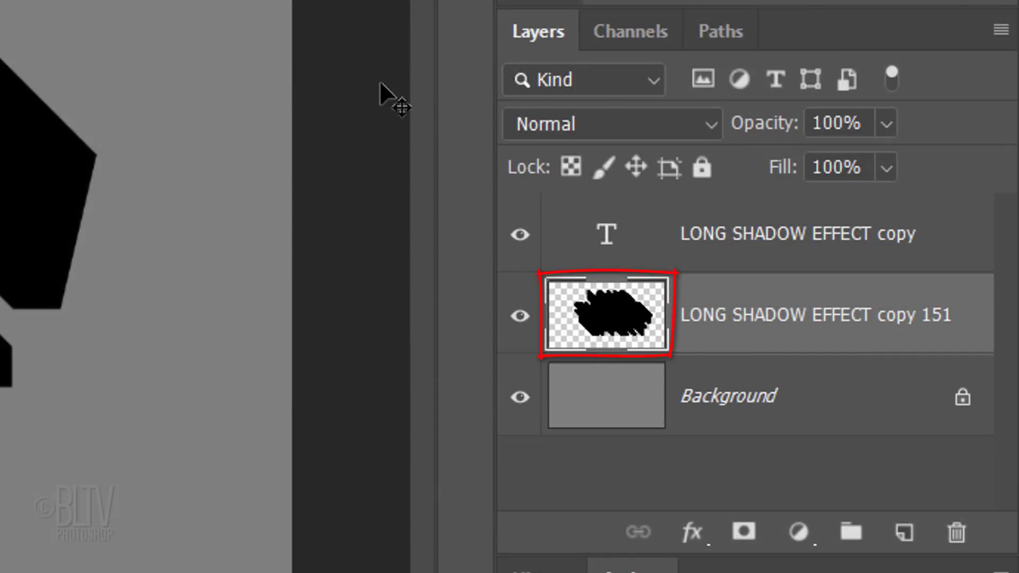
{"action": "left_click", "coordinate": [886, 124]}
{"action": "left_click_drag", "start_coordinate": [891, 156], "coordinate": [794, 156]}
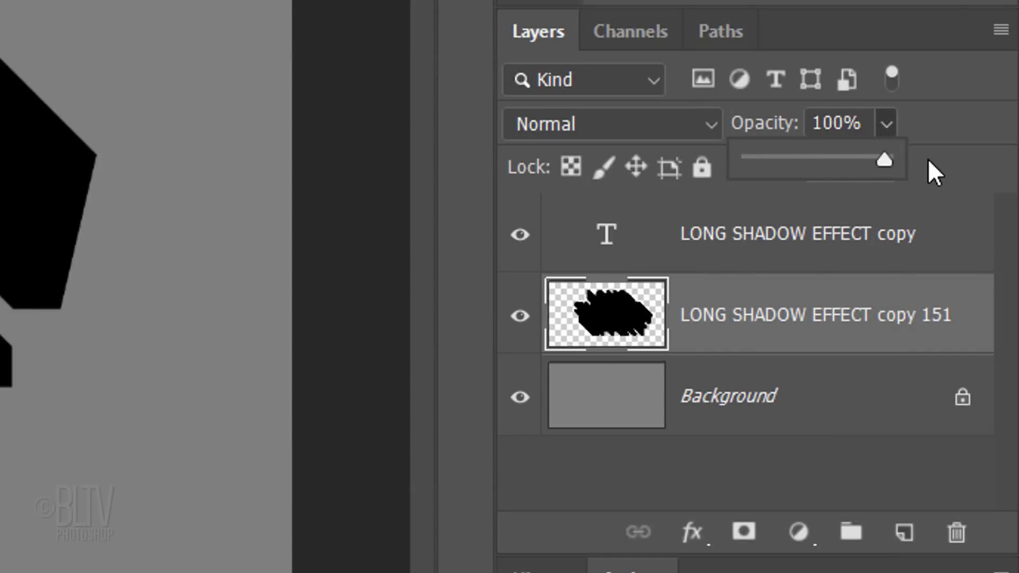
{"action": "left_click", "coordinate": [626, 327], "text": "ctrl"}
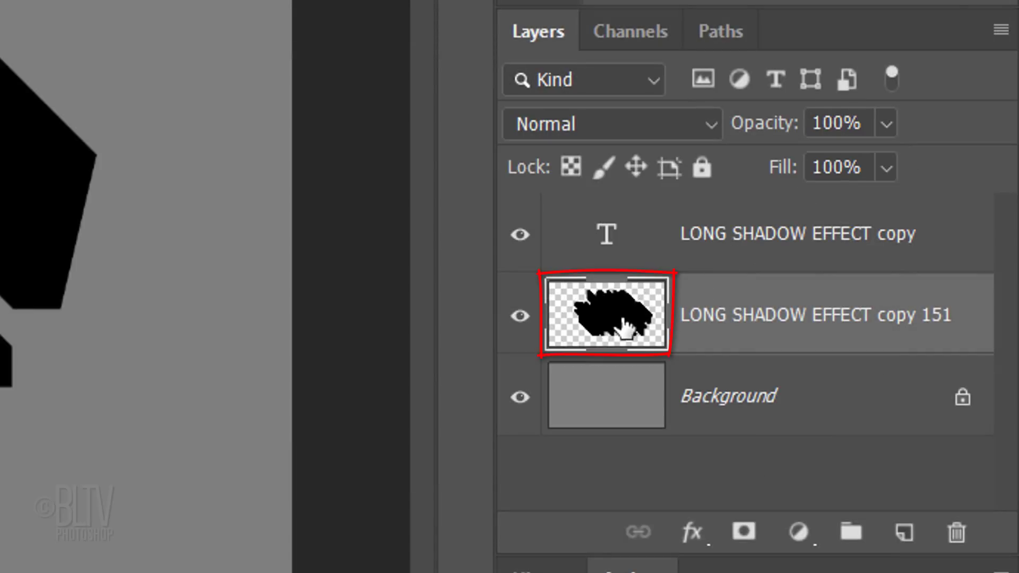
- Add a Color Overlay in dark navy blue 051a86 to the shadow layer
{"action": "double_click", "coordinate": [626, 326]}
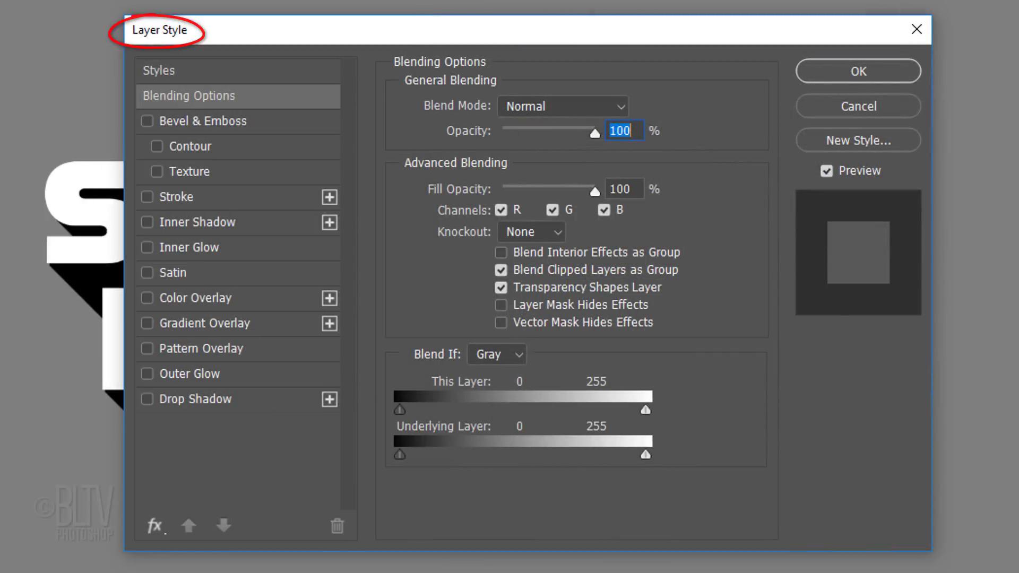
{"action": "left_click", "coordinate": [201, 298]}
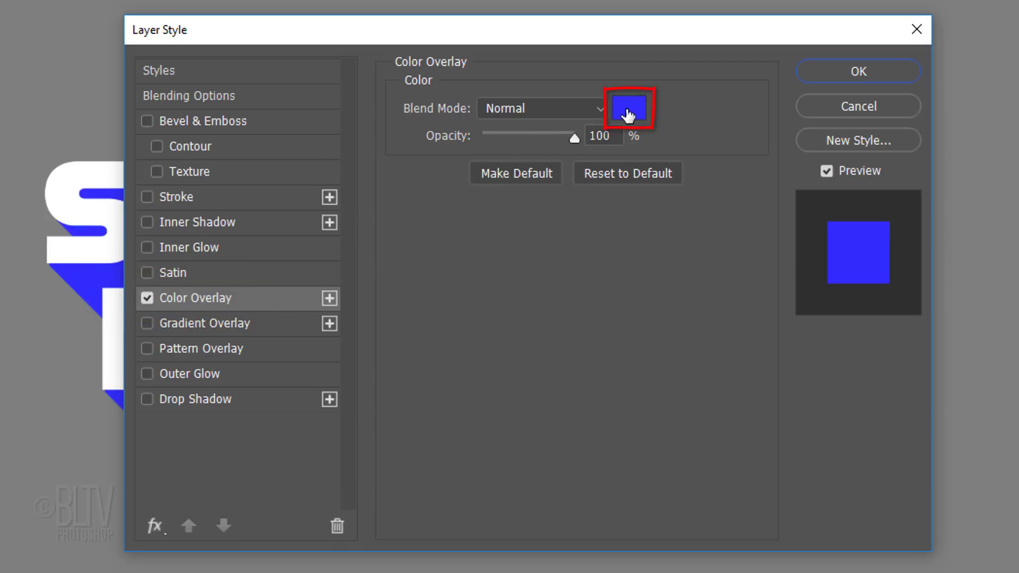
{"action": "left_click", "coordinate": [627, 115]}
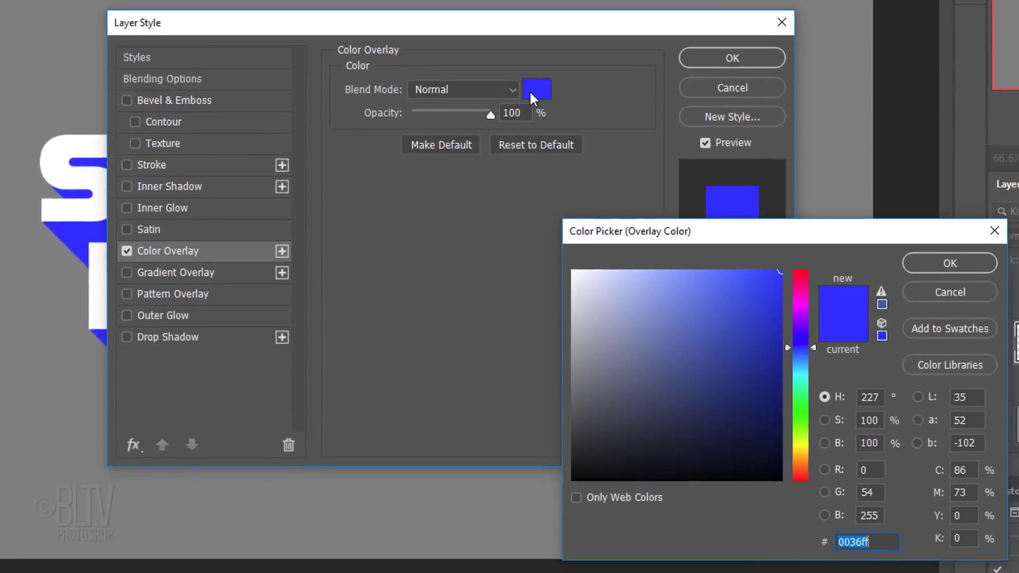
{"action": "left_click_drag", "start_coordinate": [801, 279], "coordinate": [800, 260]}
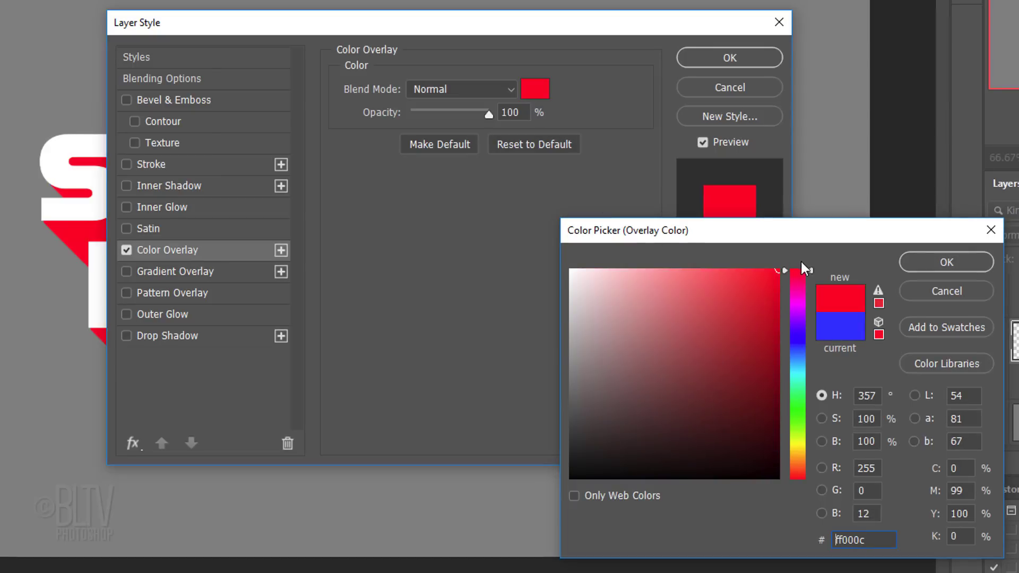
{"action": "left_click_drag", "start_coordinate": [793, 322], "coordinate": [790, 346]}
{"action": "left_click", "coordinate": [770, 368]}
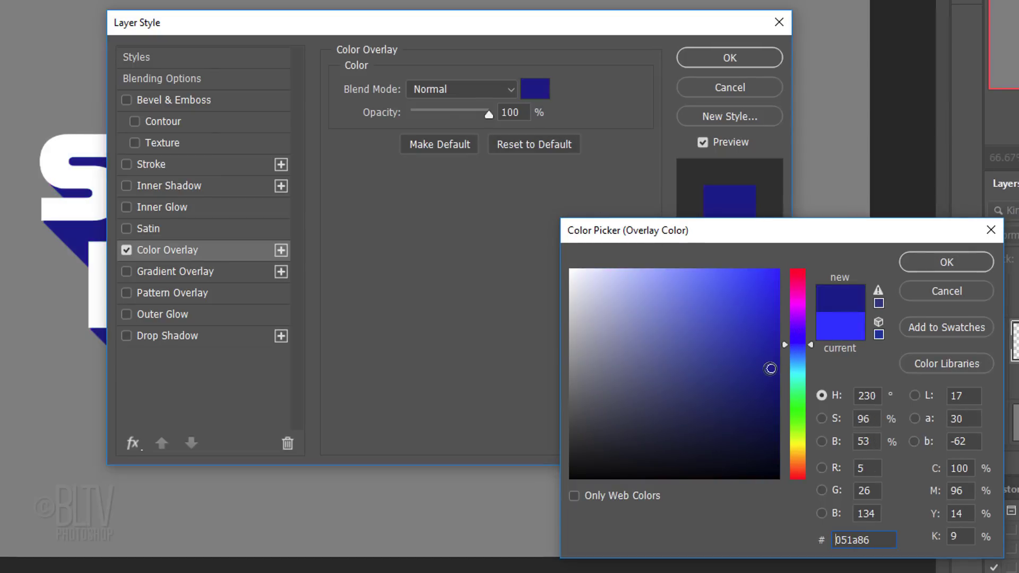
{"action": "left_click", "coordinate": [912, 261]}
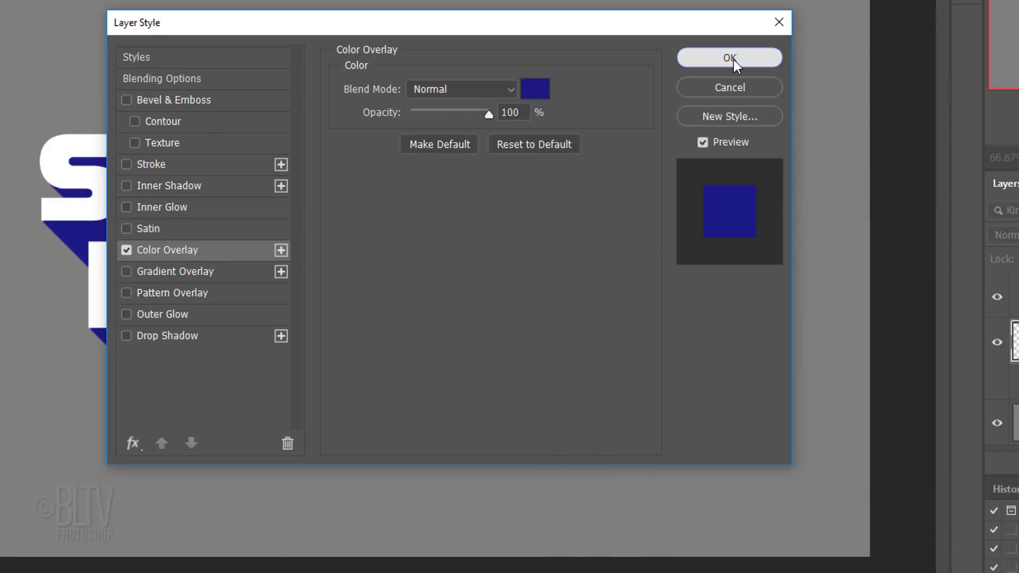